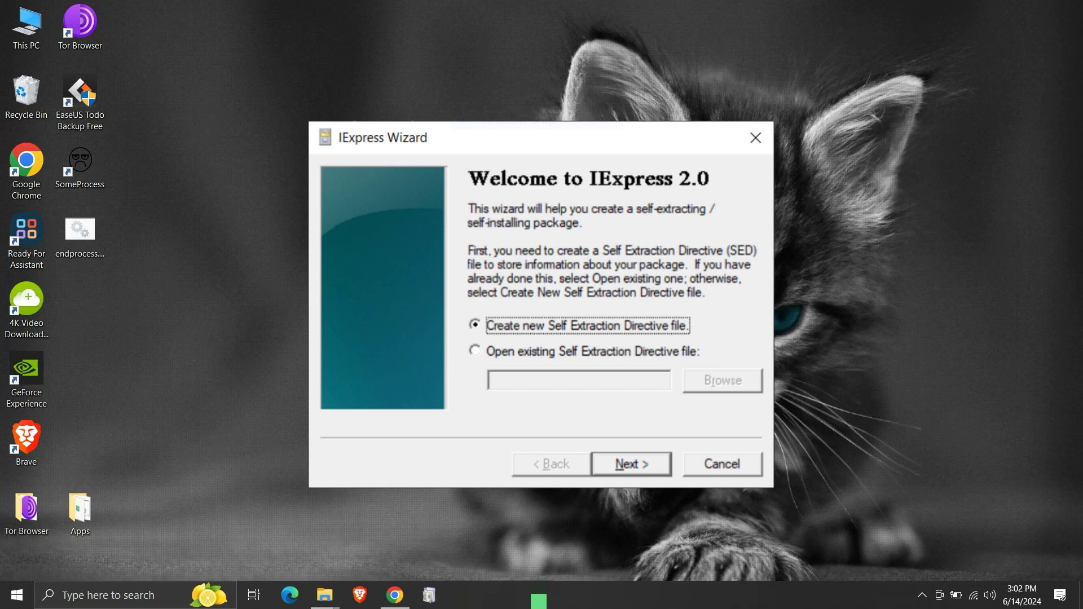
Step: Close the IExpress Wizard and launch SomeProcess from the desktop
key(alt+F4)
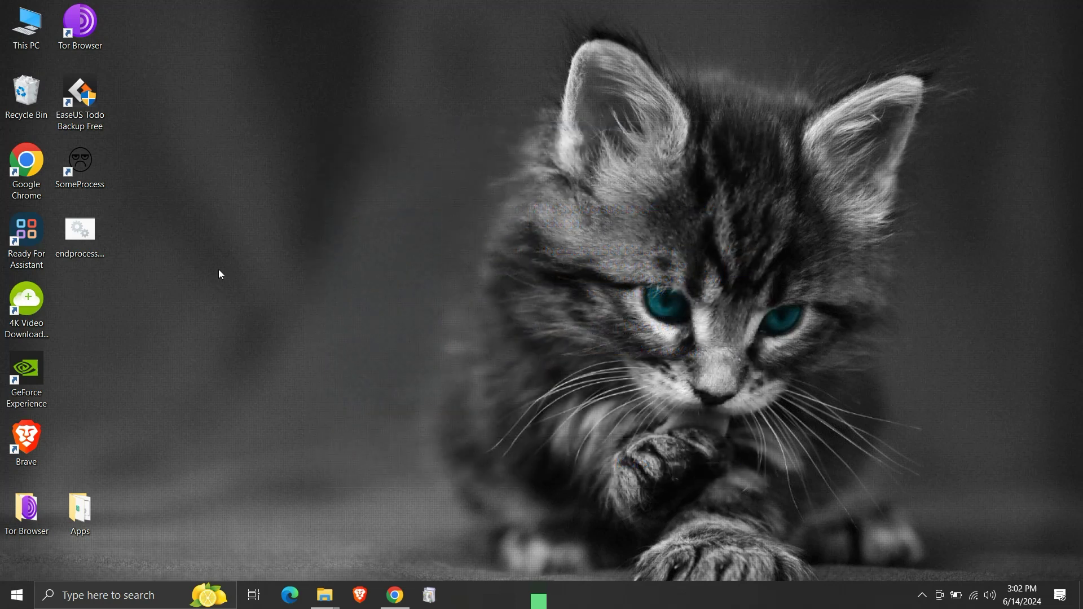
click(93, 170)
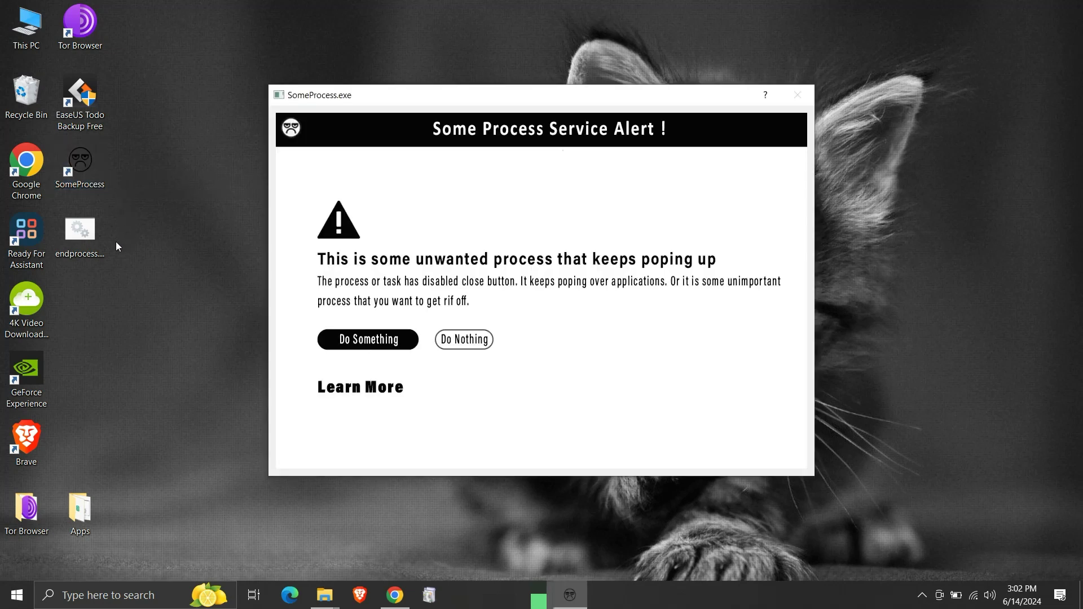
Step: Open the desktop file endprocess.bat for editing to examine its commands, and close it without changes
double_click(92, 247)
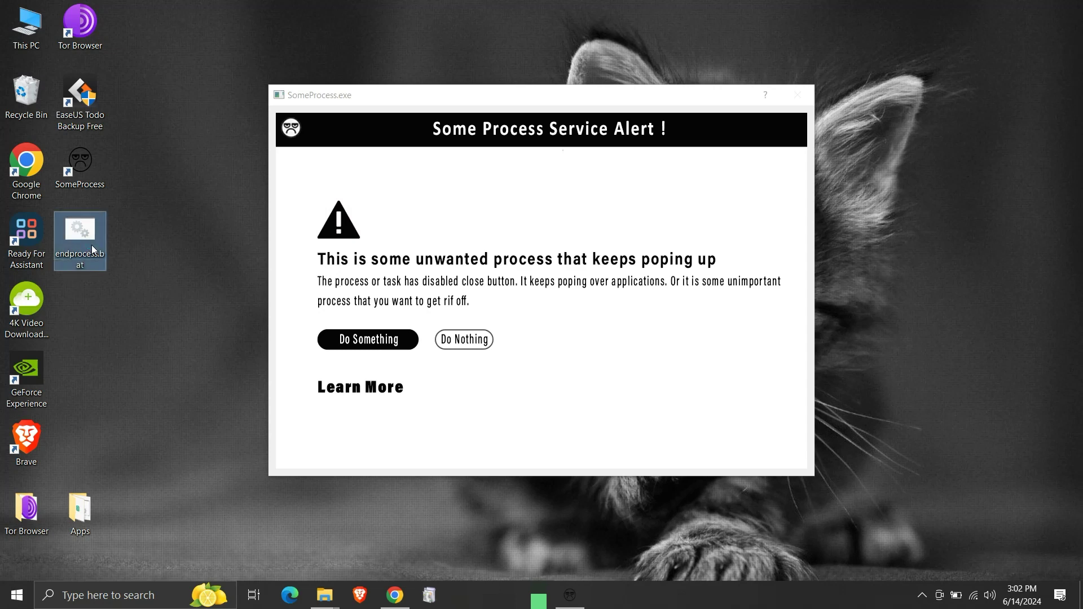
right_click(92, 245)
click(163, 147)
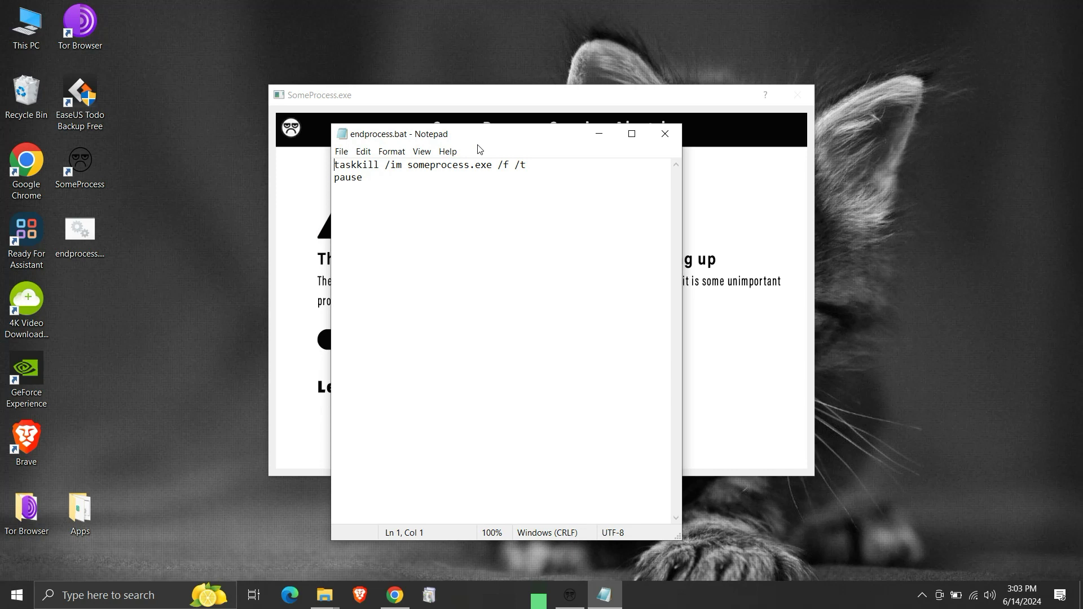
click(664, 135)
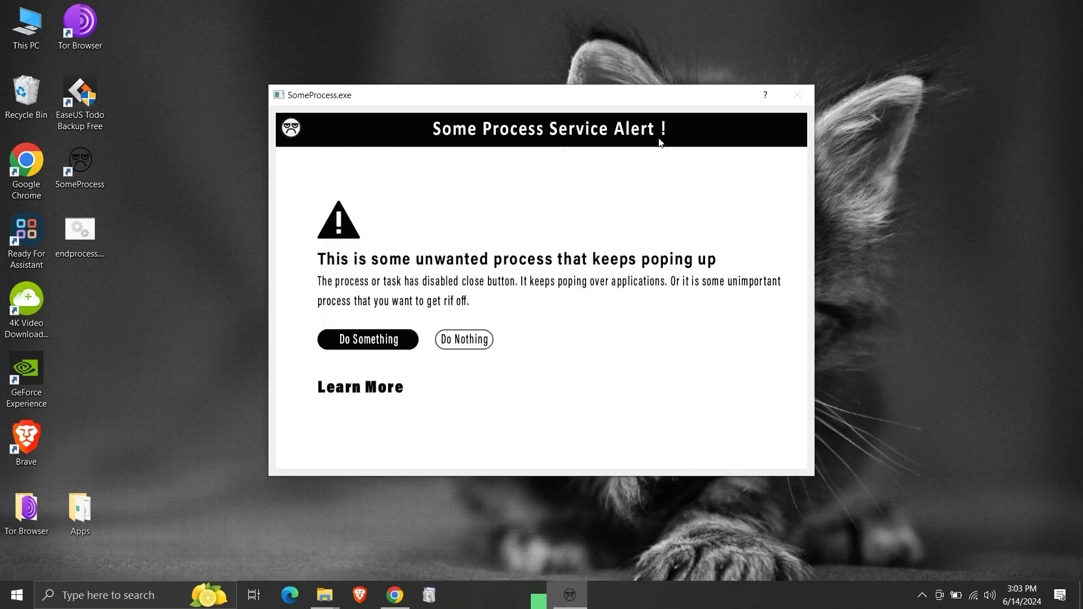
Step: Run endprocess.bat to terminate SomeProcess, and close the command window
double_click(92, 235)
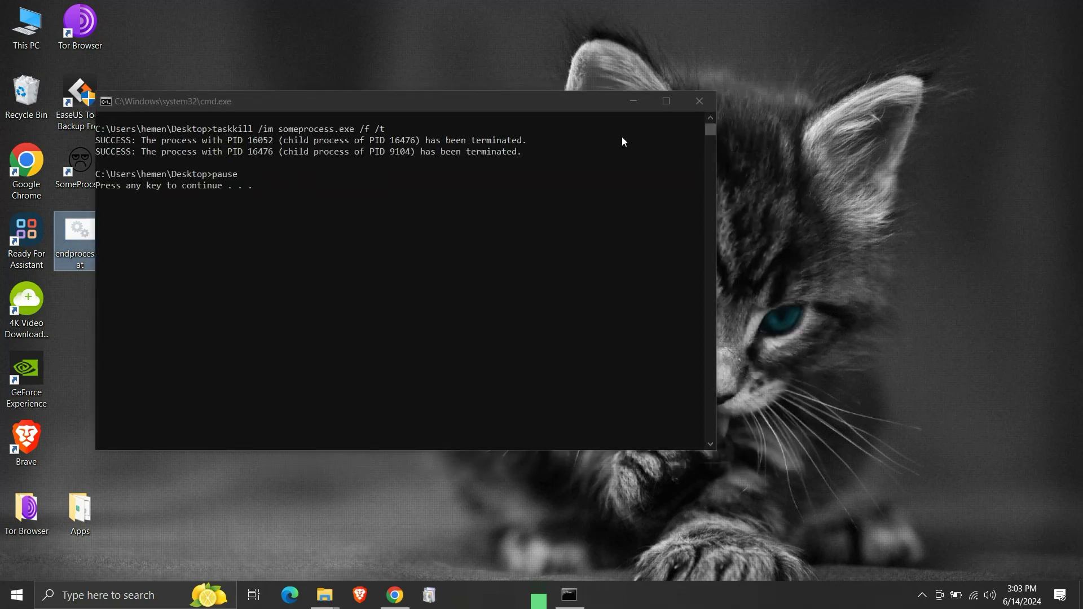
click(700, 110)
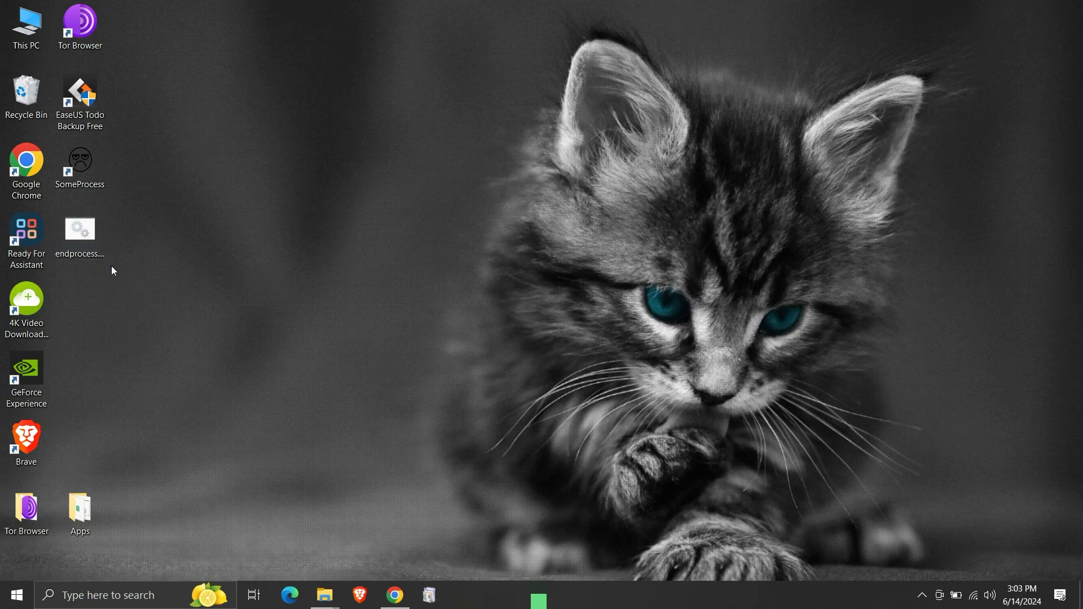
Step: Examine the file properties of endprocess.bat, including its type, and close them
right_click(99, 257)
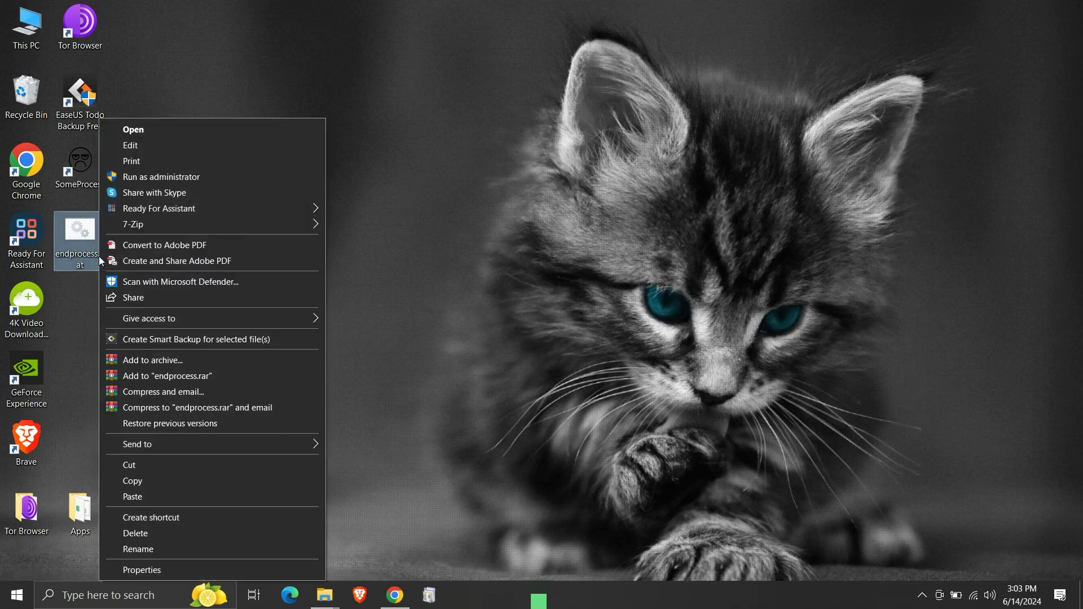
click(170, 571)
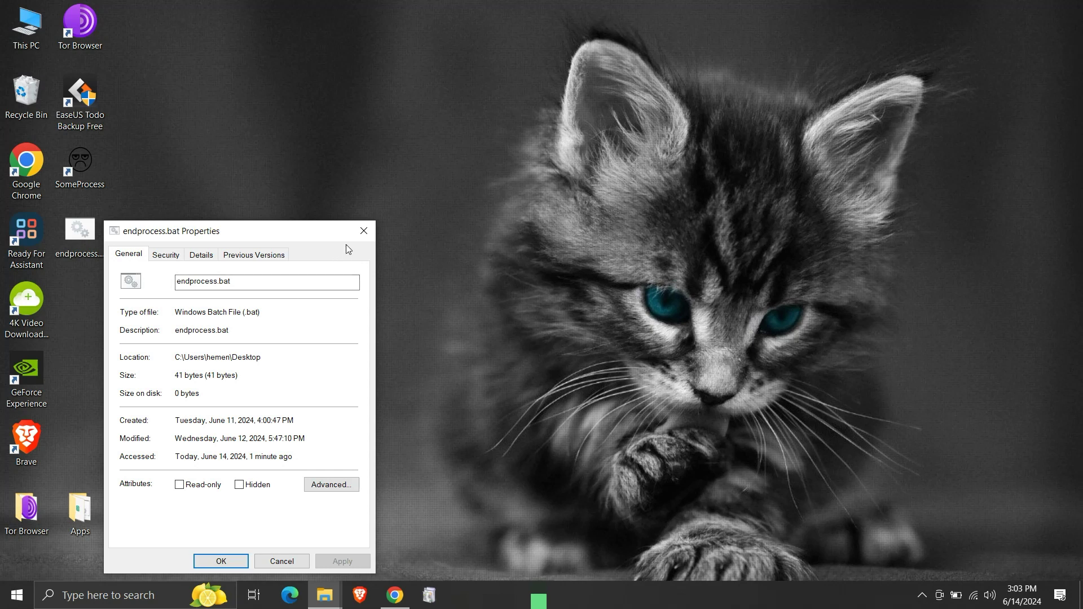
click(363, 232)
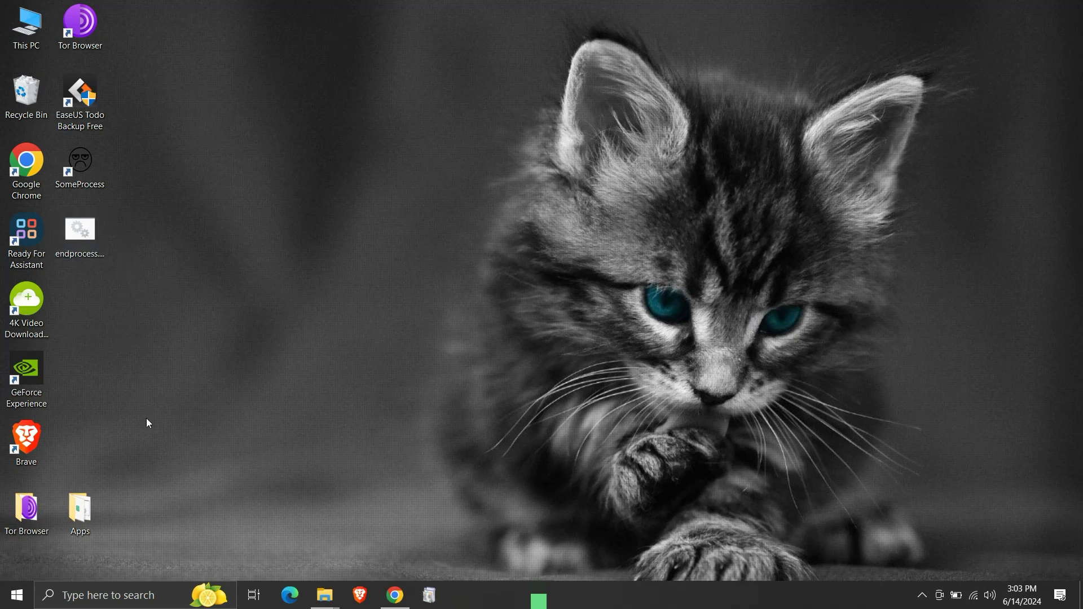
Step: Find iexpress through the Windows search and run it as administrator
click(142, 596)
text(iexpress)
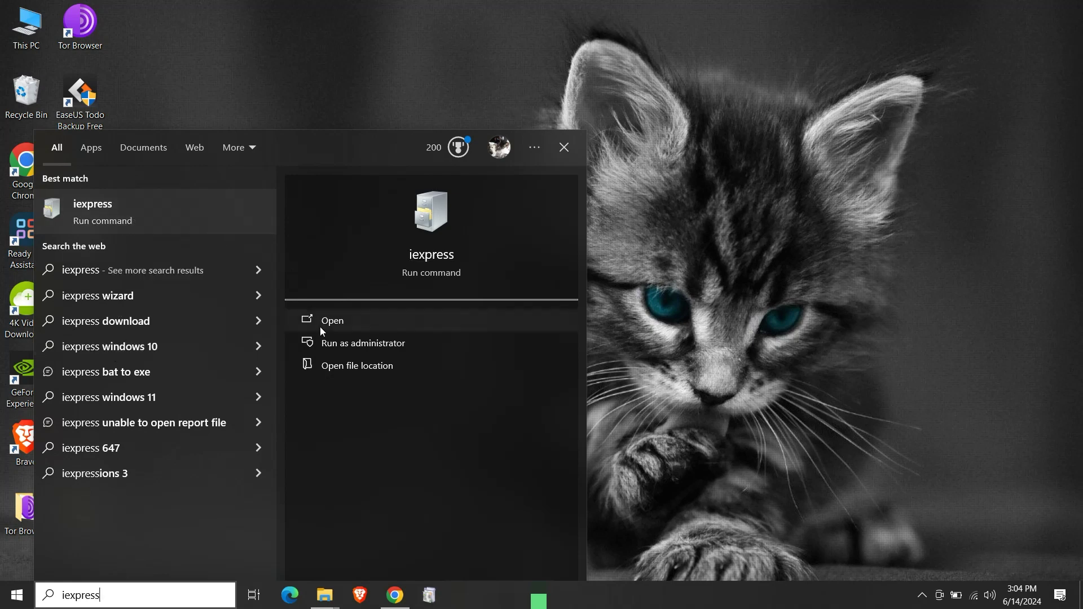
click(407, 349)
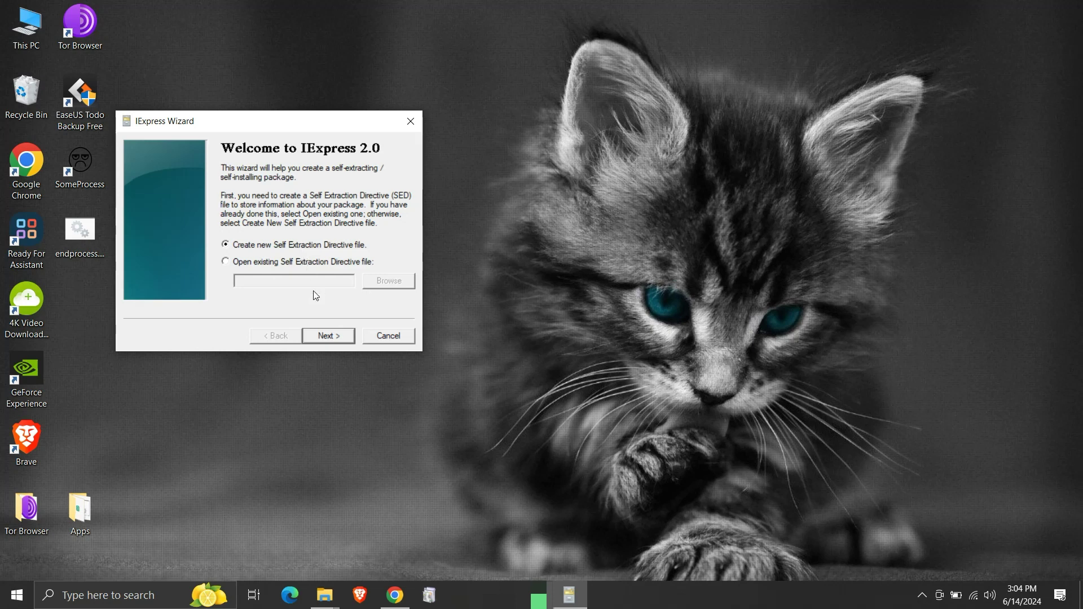
Step: Start a new Self Extraction Directive that extracts files and runs an installation command, with the package title "Terminate SomeProcess"
click(328, 335)
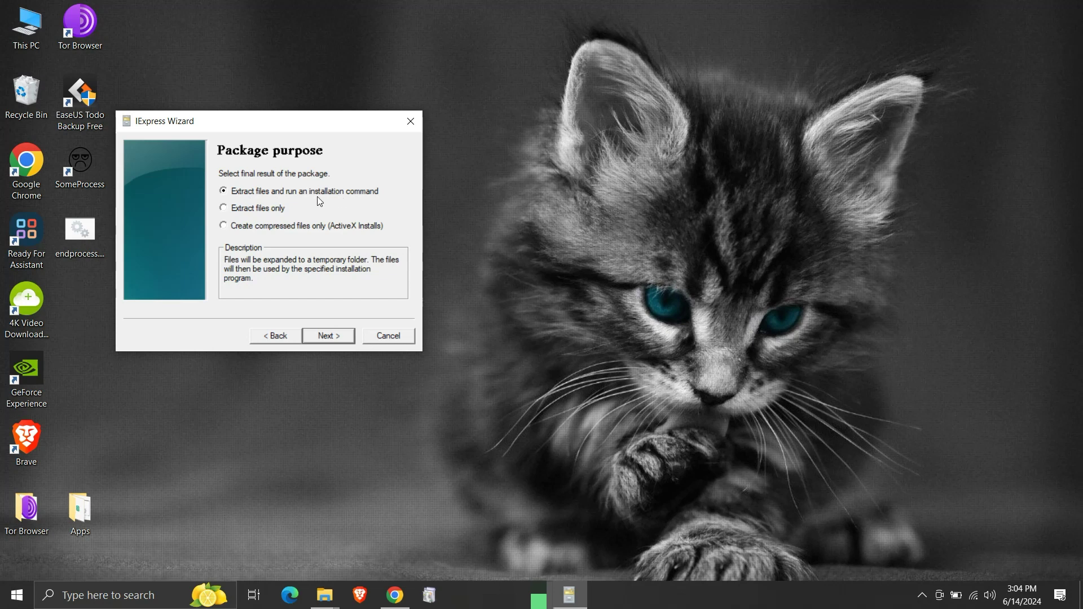
click(321, 335)
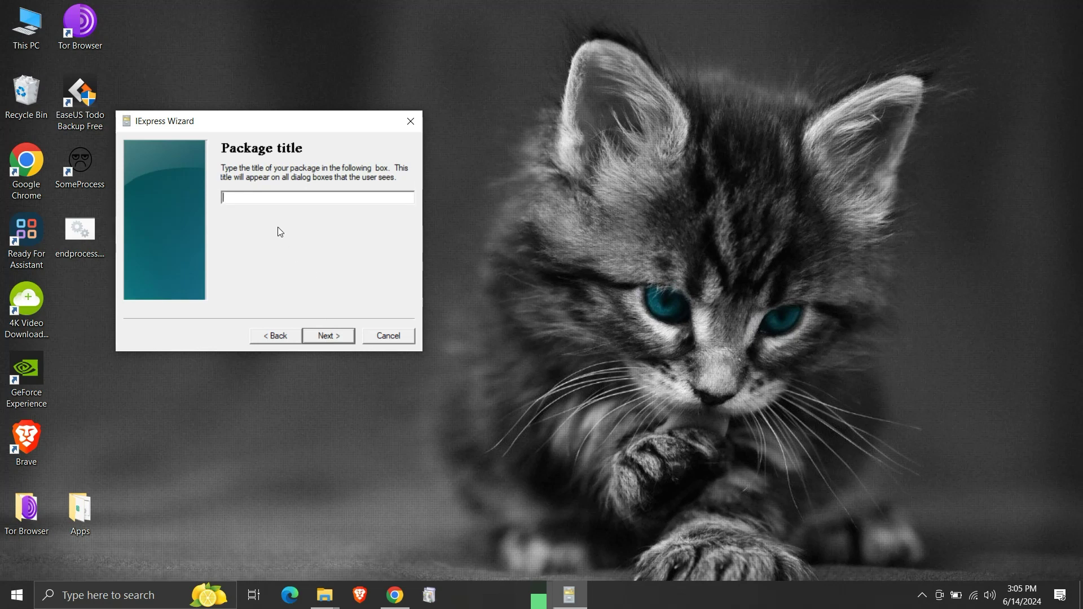
text(TerminateSomeProcess)
click(333, 338)
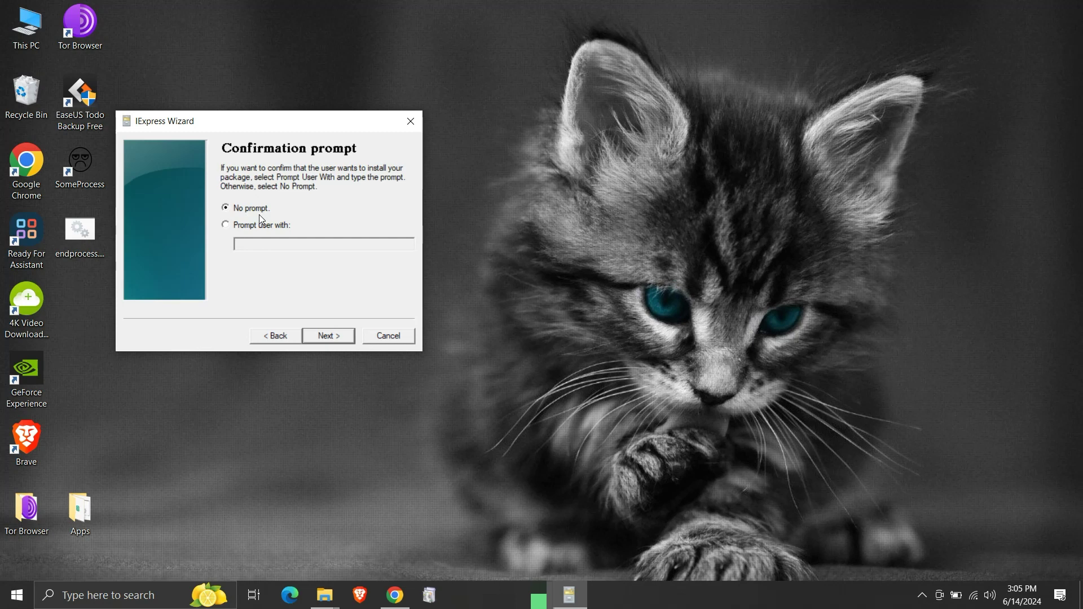
Step: Set the package to show no confirmation prompt and not display a license
click(330, 337)
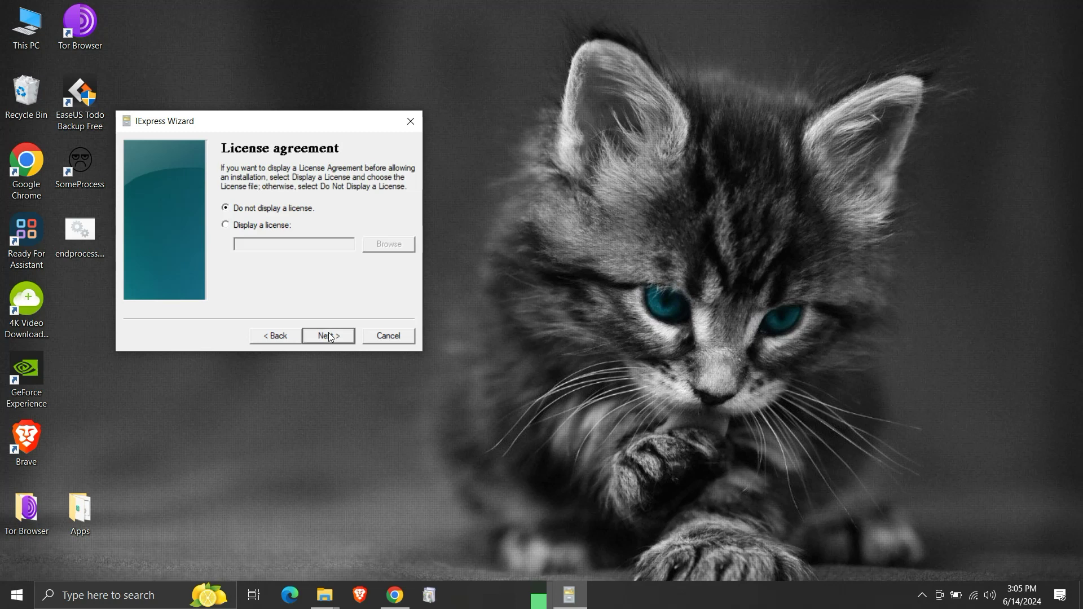
click(333, 339)
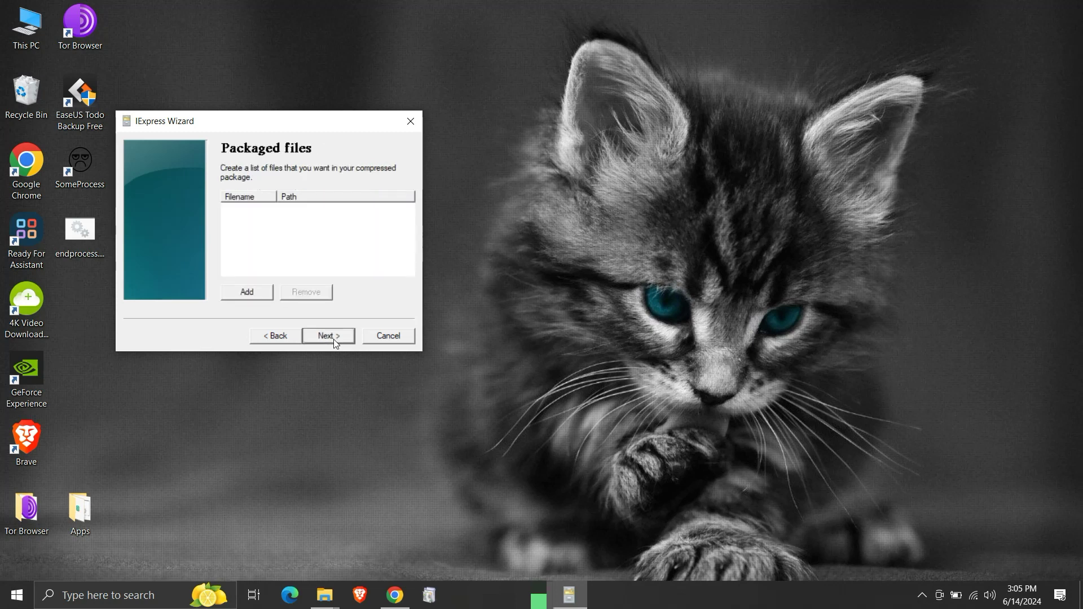
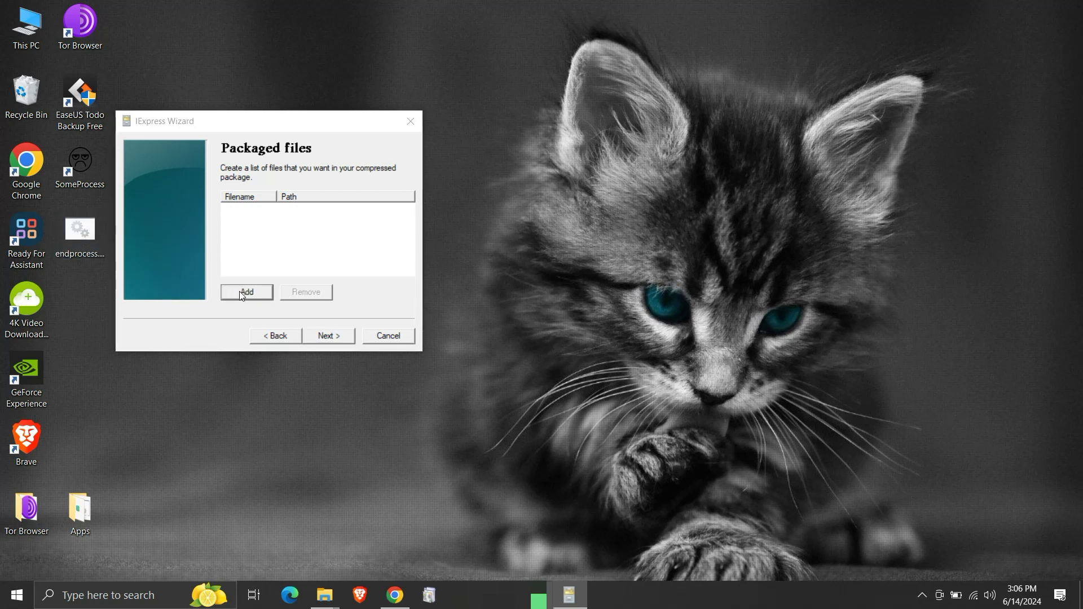
Step: Add endprocess.bat from the Desktop folder to the list of packaged files
click(243, 293)
click(197, 247)
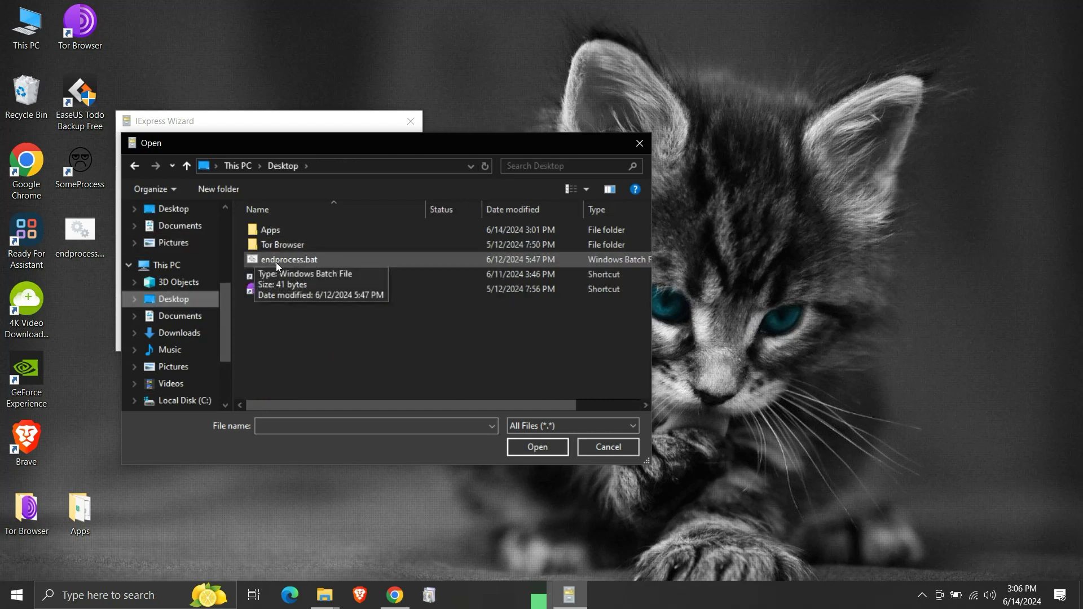
click(276, 264)
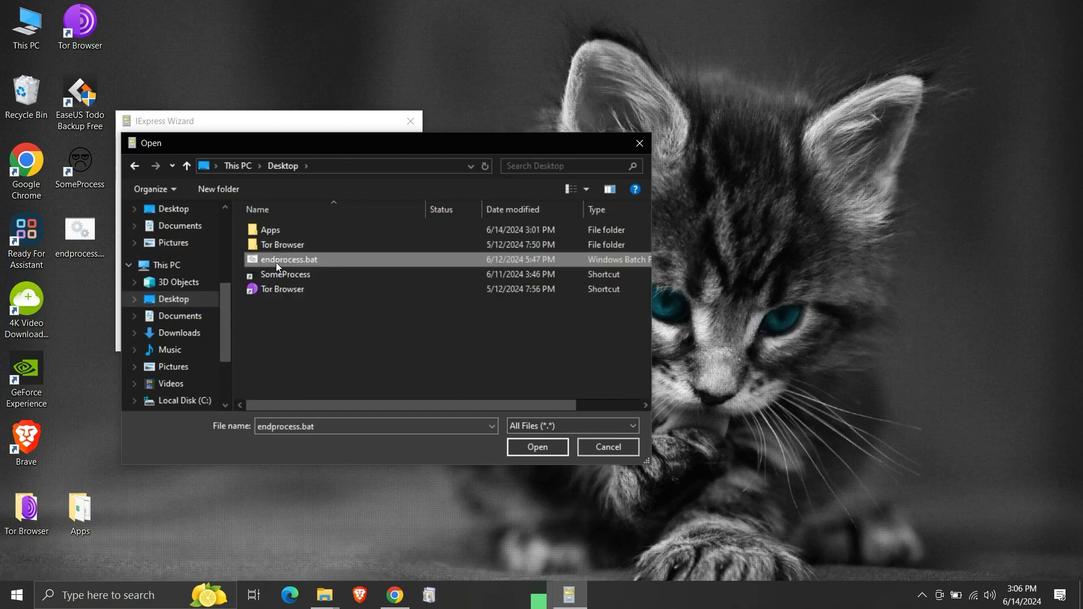
click(536, 452)
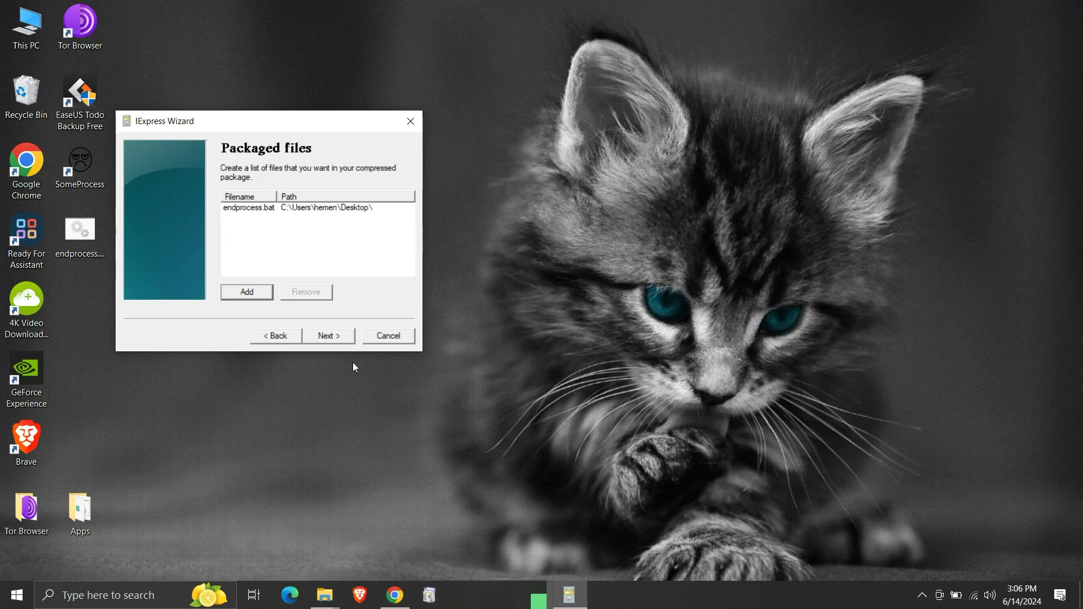
Step: Choose endprocess.bat as the package's install program to launch and place the text cursor before its file name
click(338, 340)
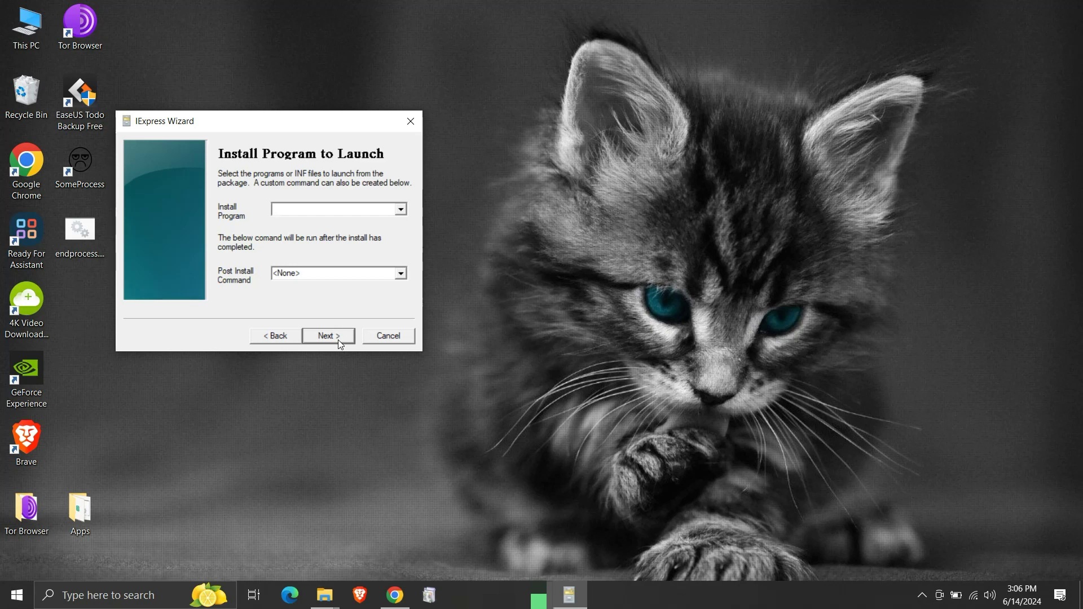
click(402, 210)
click(402, 225)
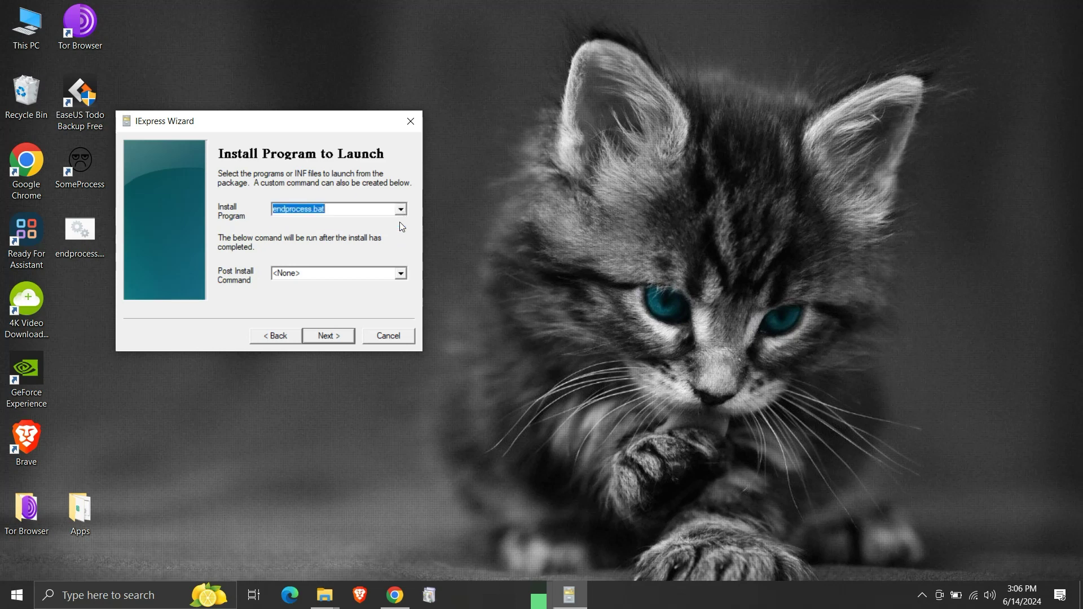
click(362, 206)
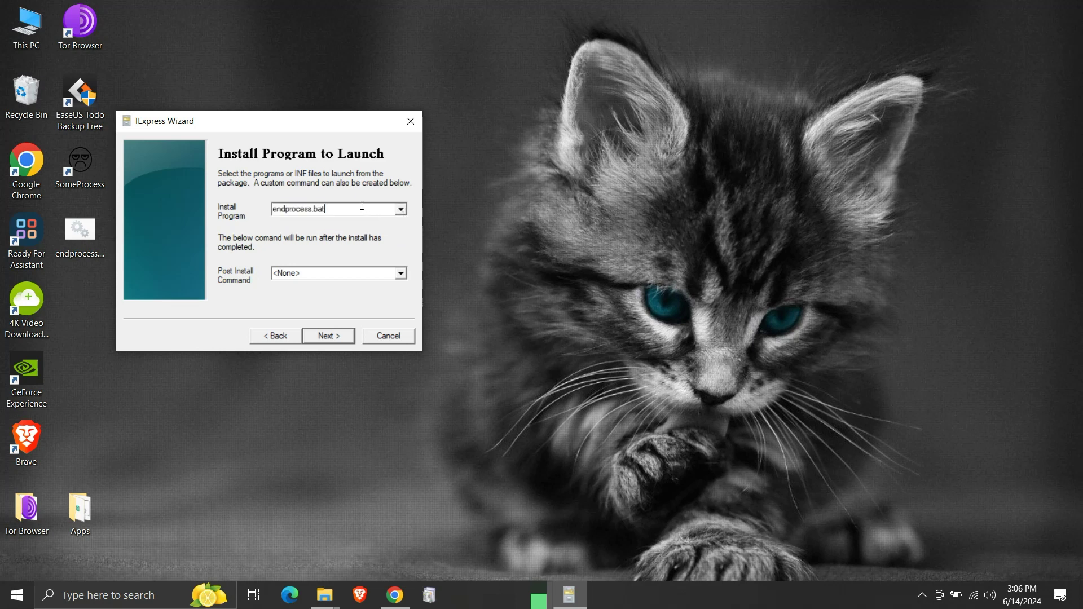
click(275, 209)
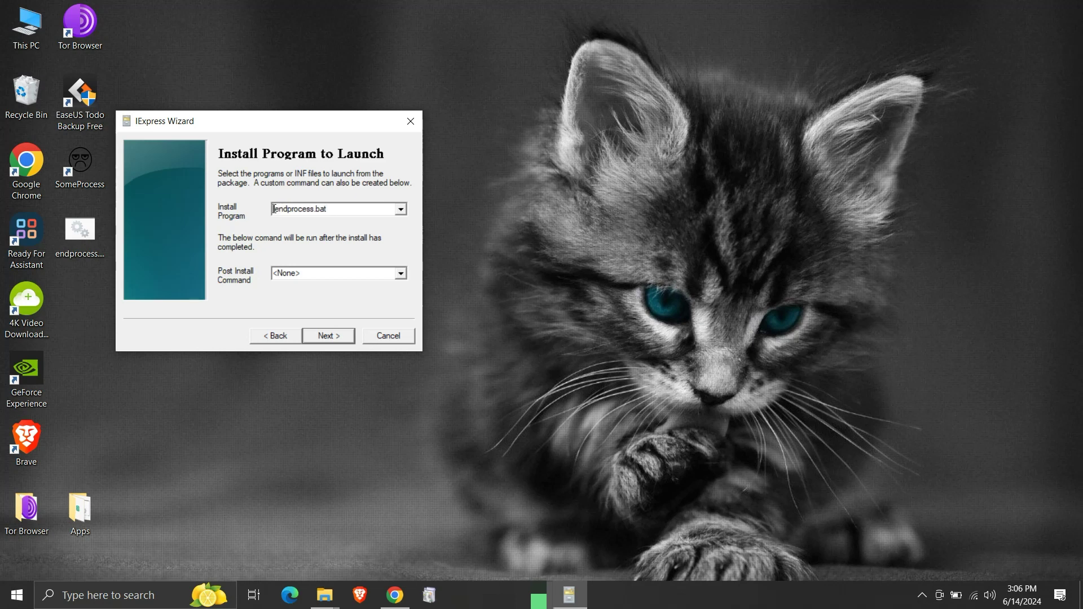
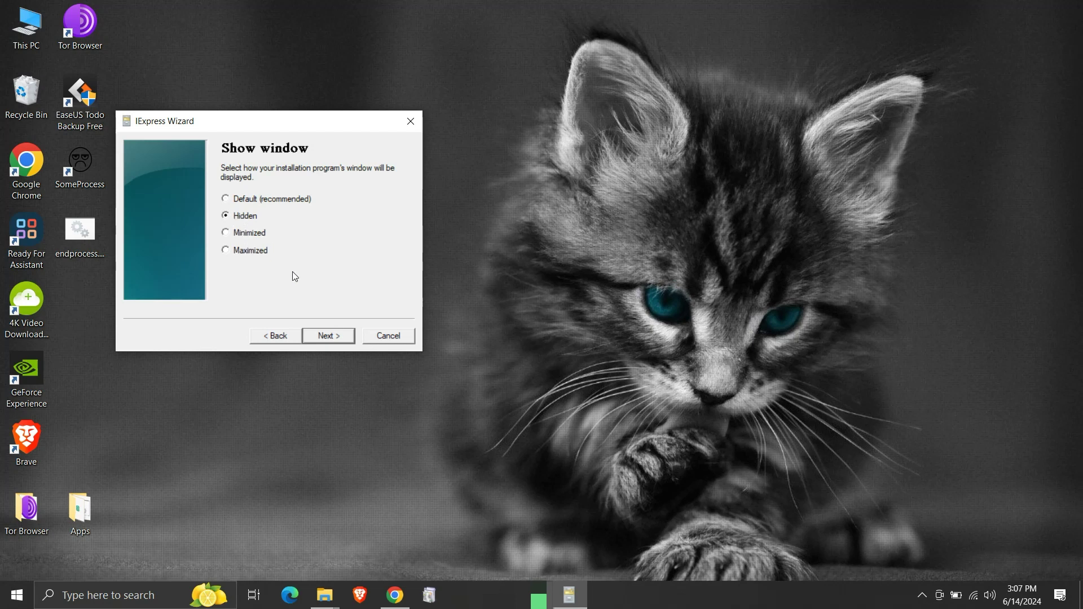
Step: Accept the Hidden display option for the installation program's window and continue to the finished message settings
click(323, 337)
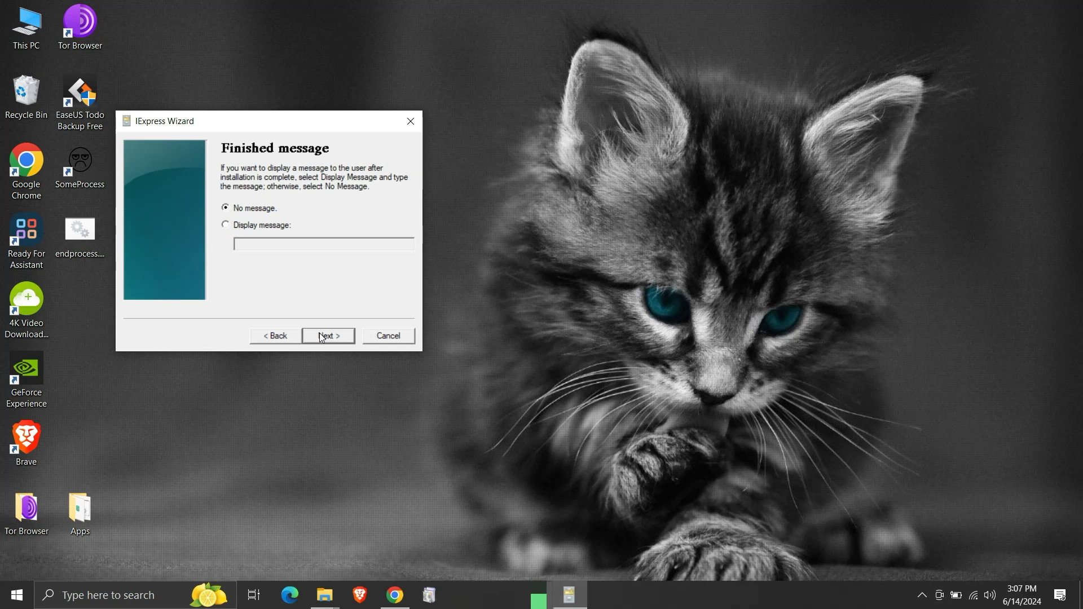
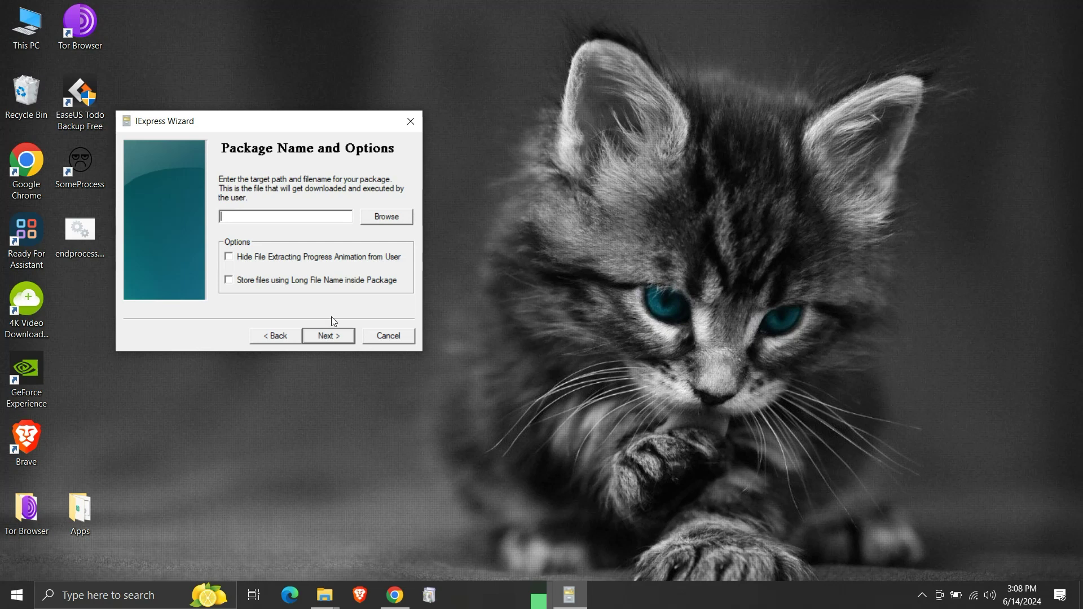
Step: Browse for the package's target location and enter "term" as the executable's file name on the Desktop
click(366, 219)
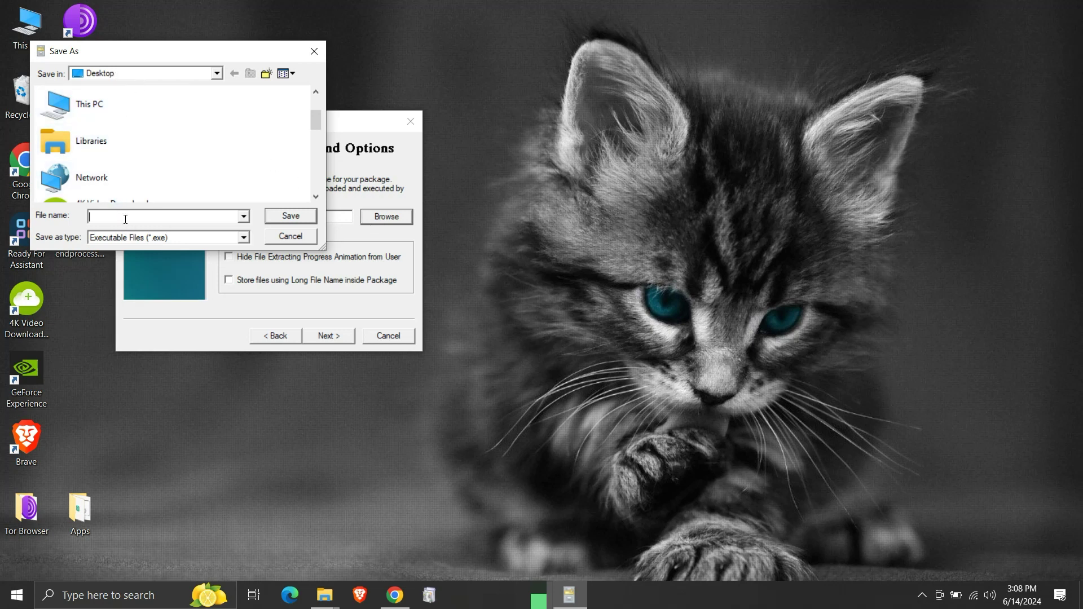
text(term)
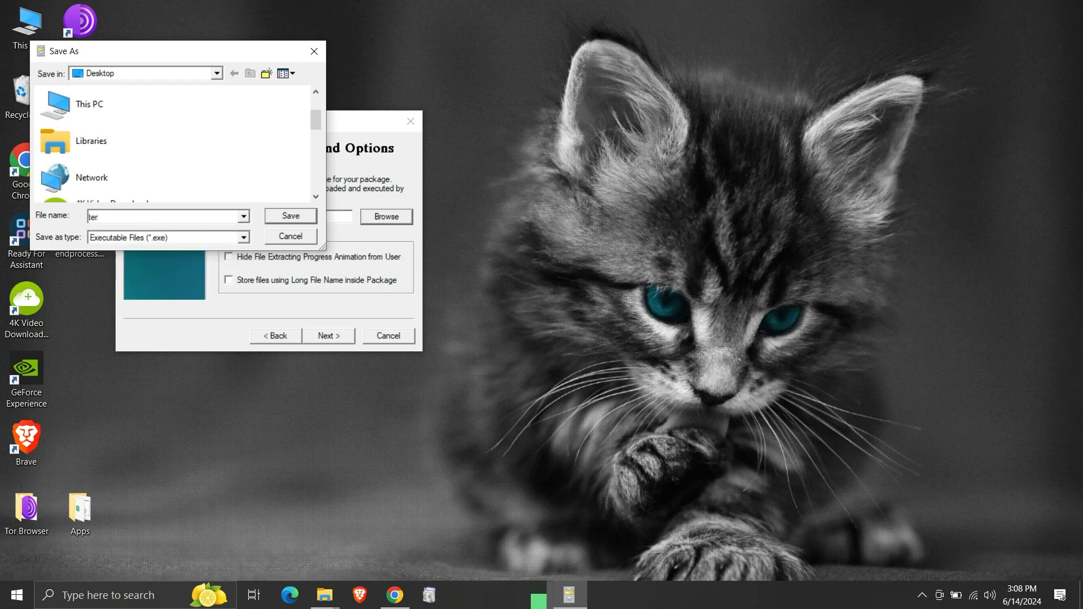
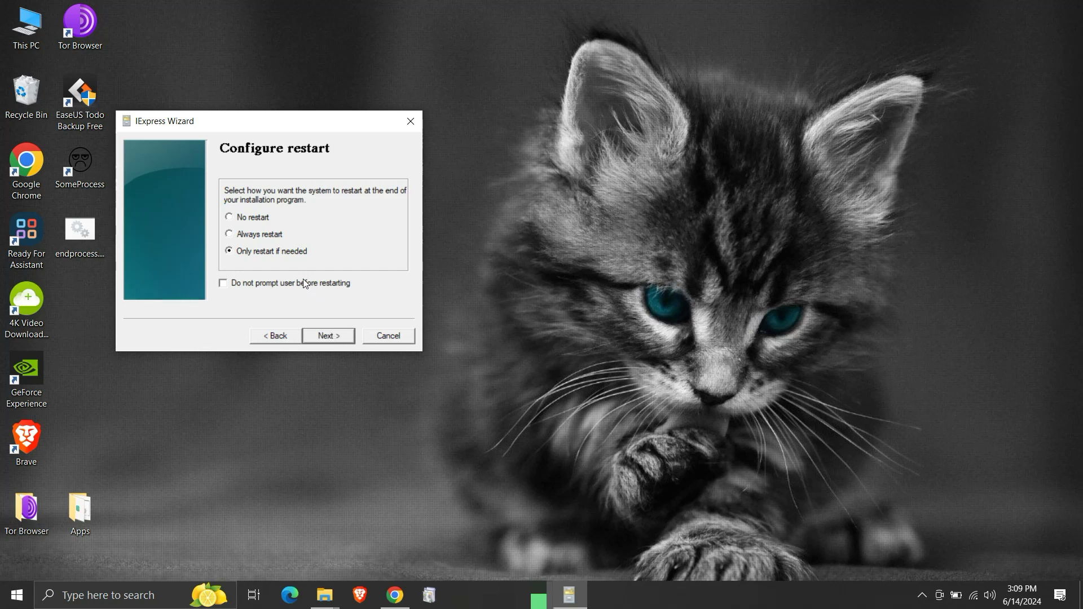
Step: Configure the package for no restart at the end of the installation and proceed to saving the directive
click(250, 224)
click(330, 337)
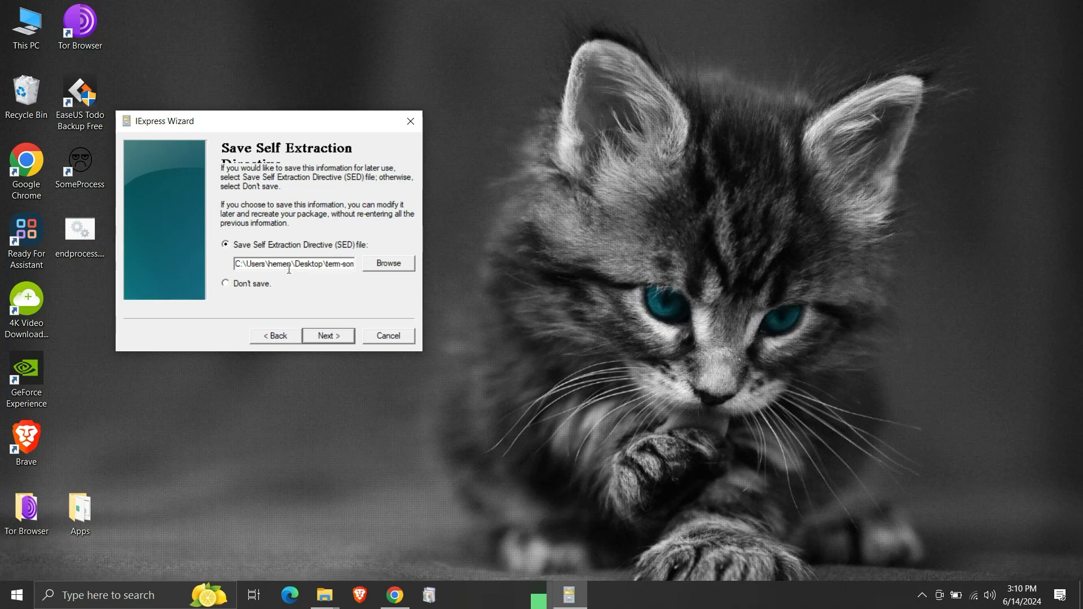
Step: Inspect the Self Extraction Directive (SED) file path through to the end of its file name
click(332, 264)
text(r)
key(Right)
key(Right)
key(Right)
key(Right)
key(Right)
key(Right)
key(End)
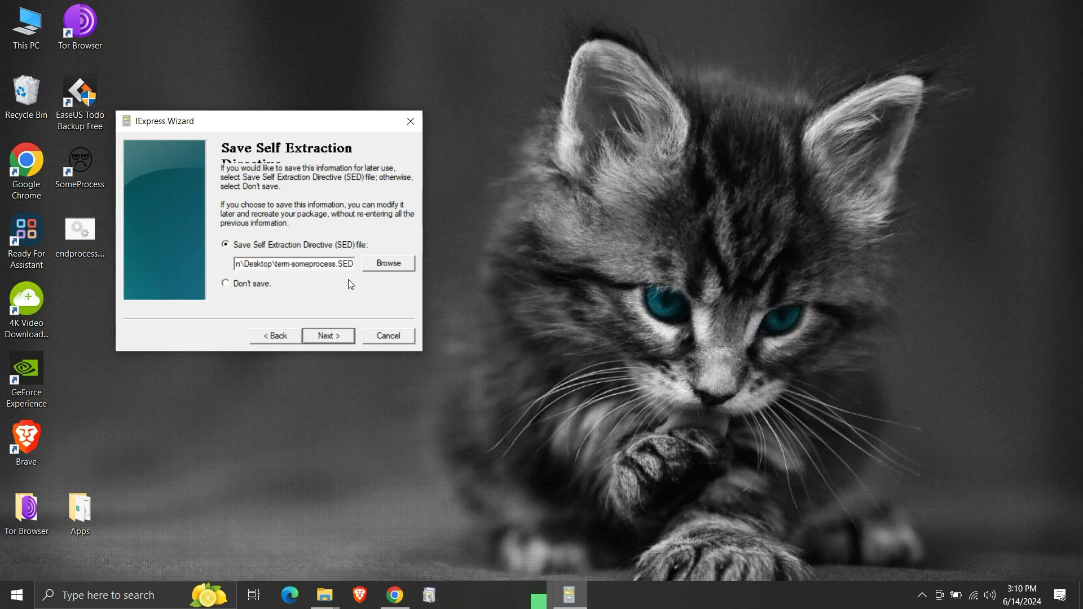
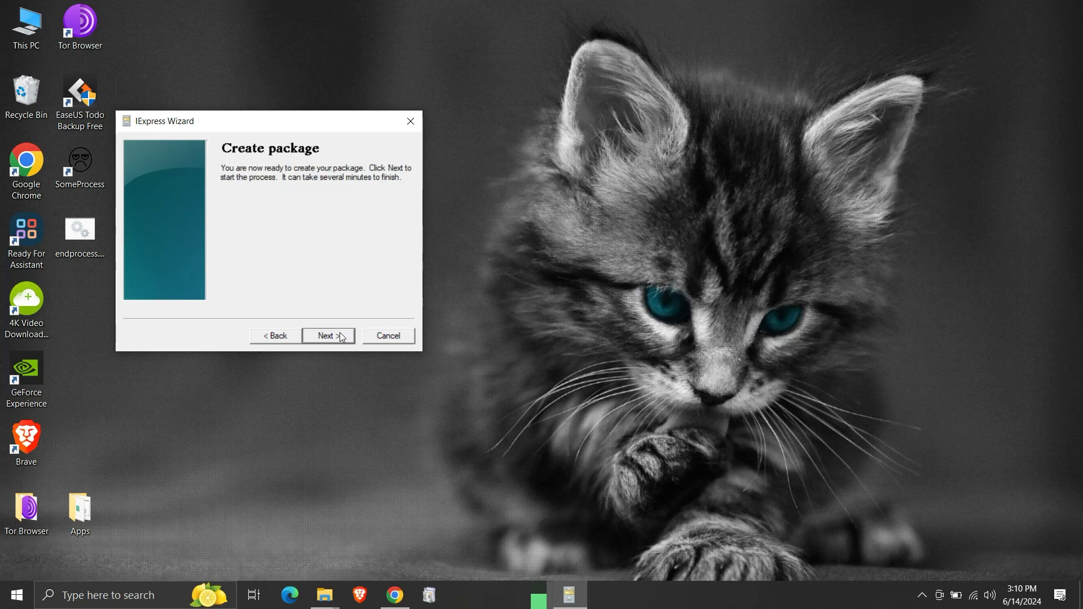
Step: Start building the self-extracting executable package from the configured wizard settings
click(341, 336)
click(341, 337)
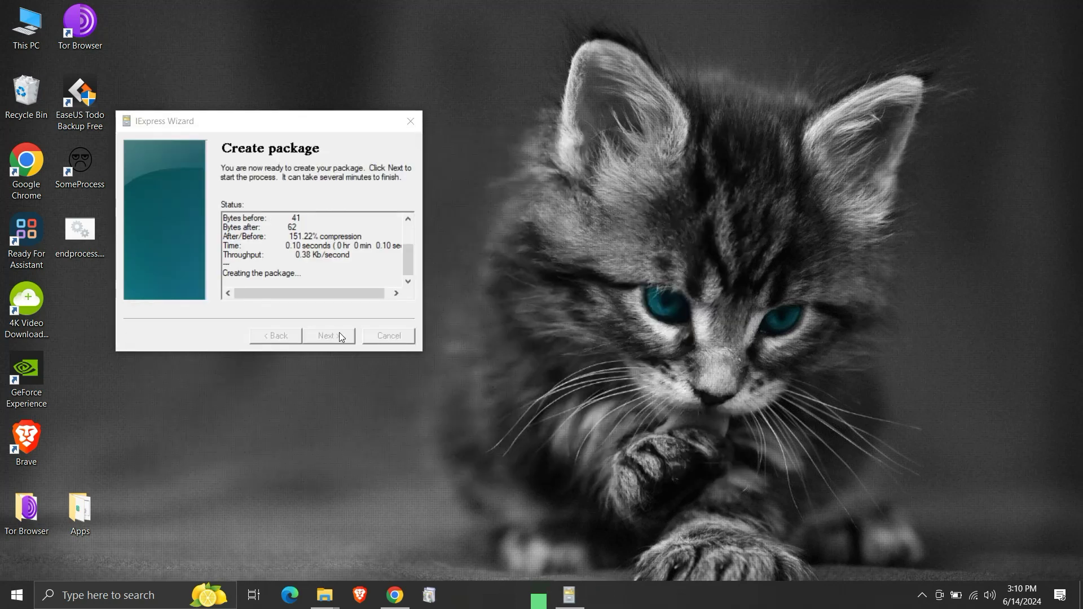
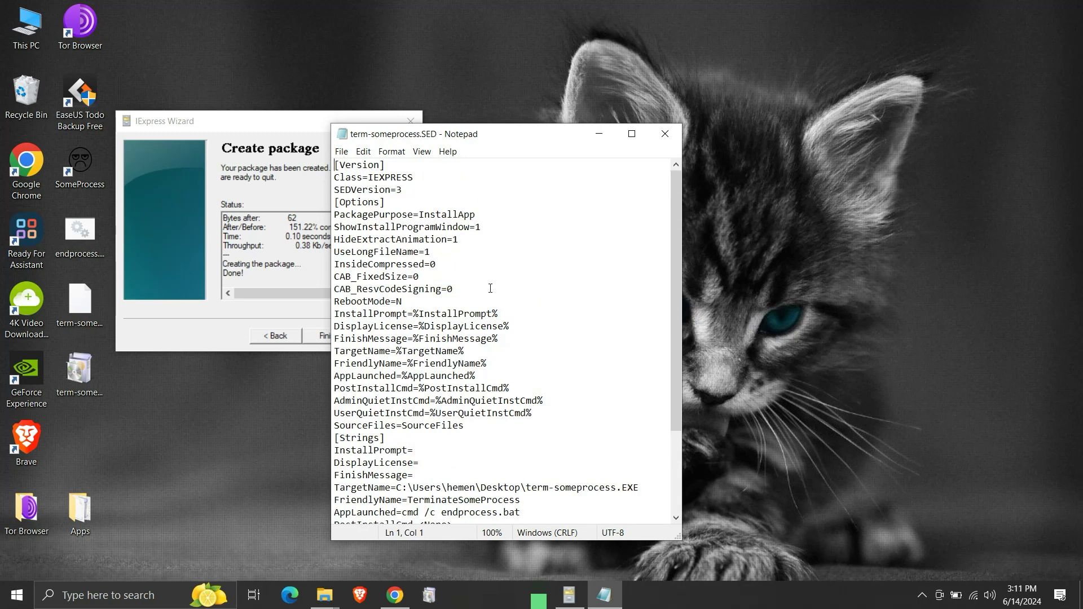
Step: Close the opened term-someprocess.SED text and select the term-someprocess.SED file on the desktop
click(665, 135)
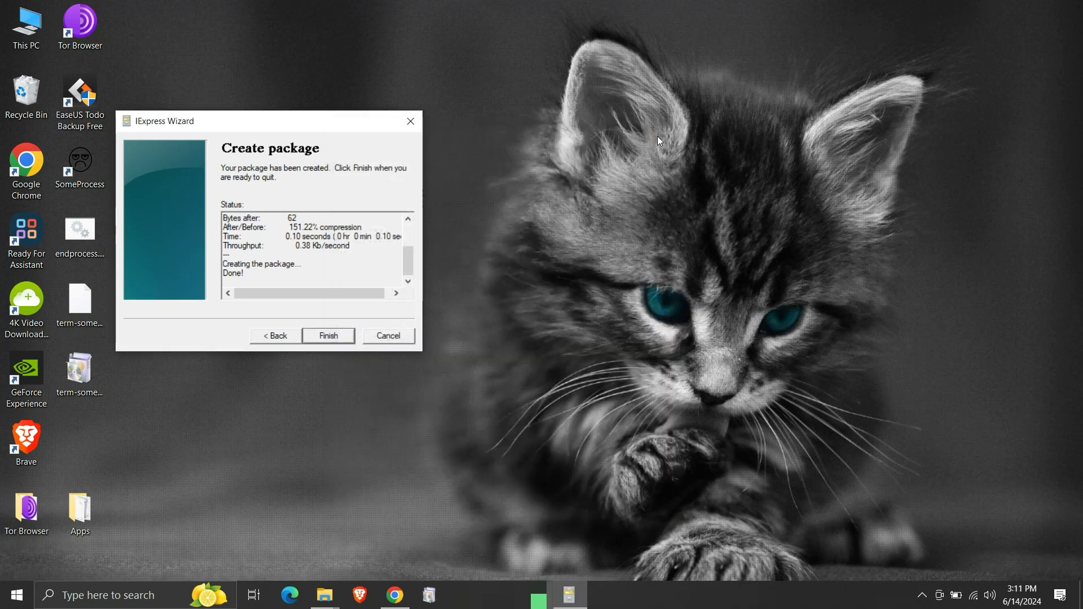
click(88, 333)
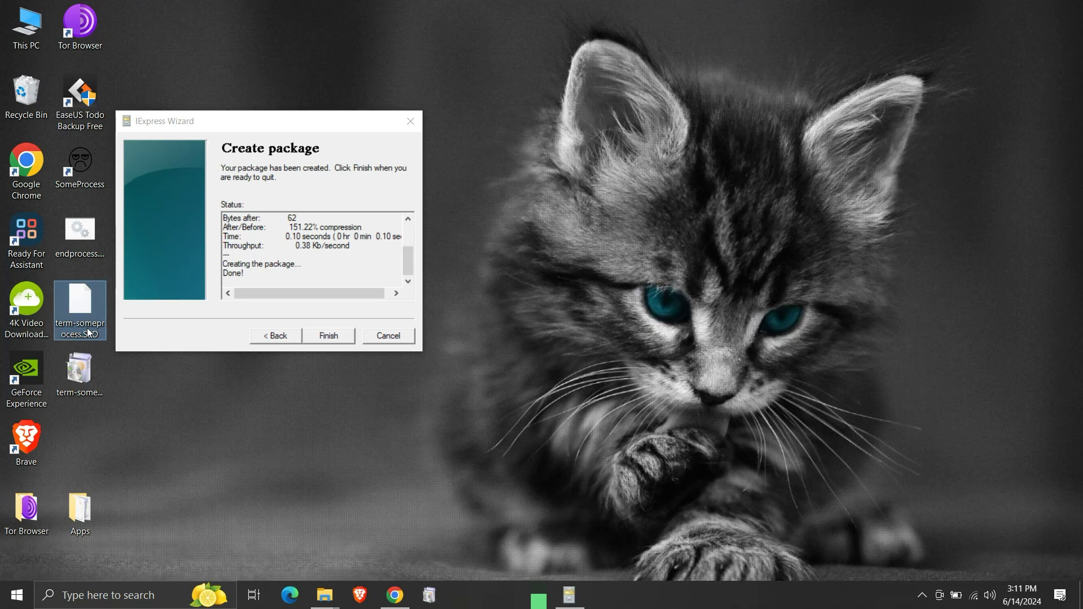
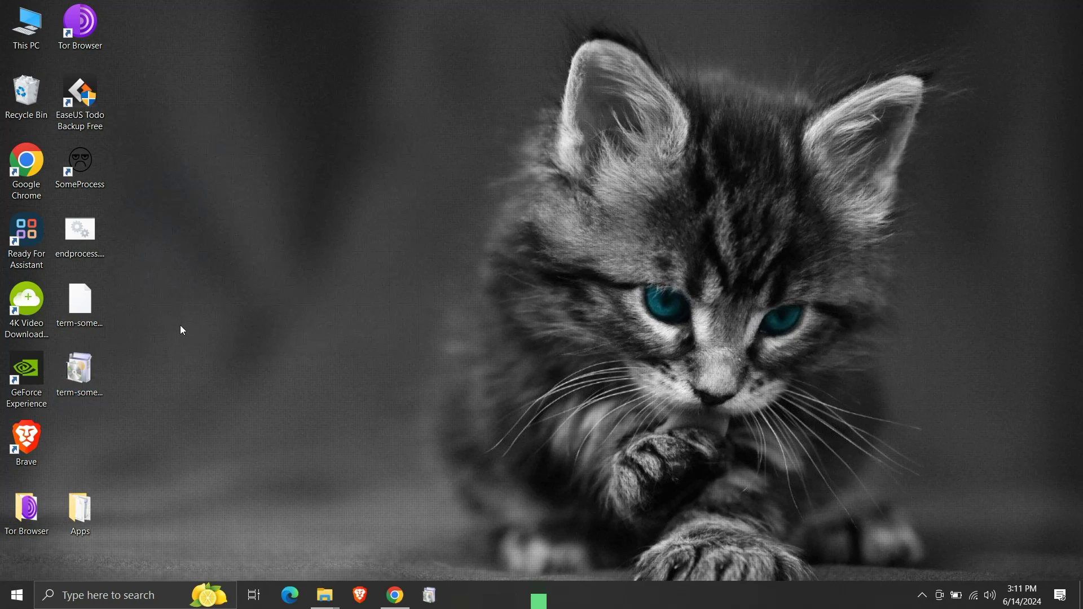
Step: Launch SomeProcess from the desktop and run term-someprocess.EXE to terminate it
click(94, 182)
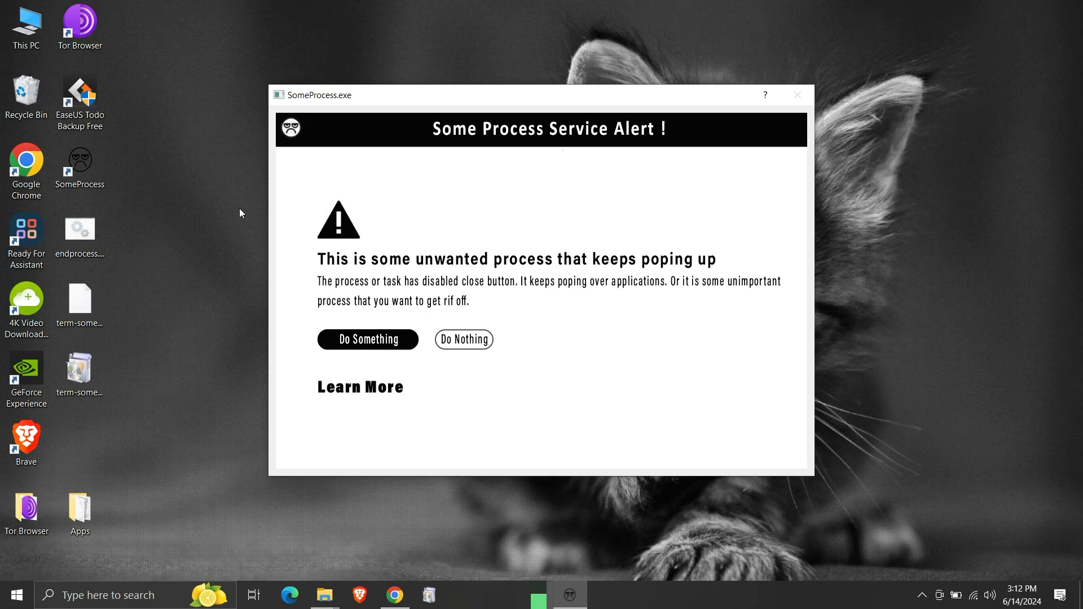
double_click(96, 376)
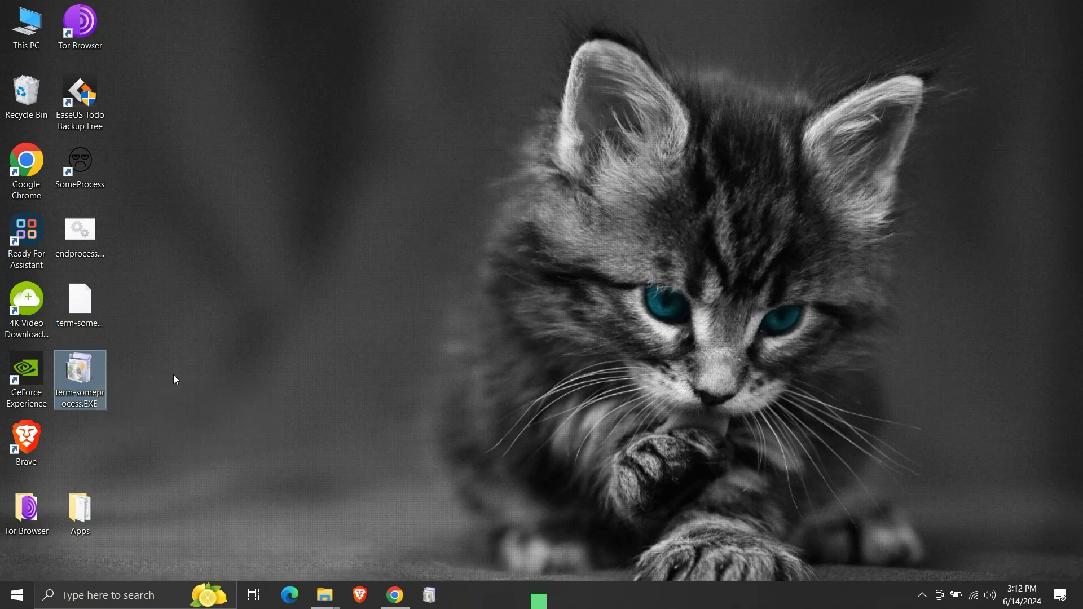
click(140, 379)
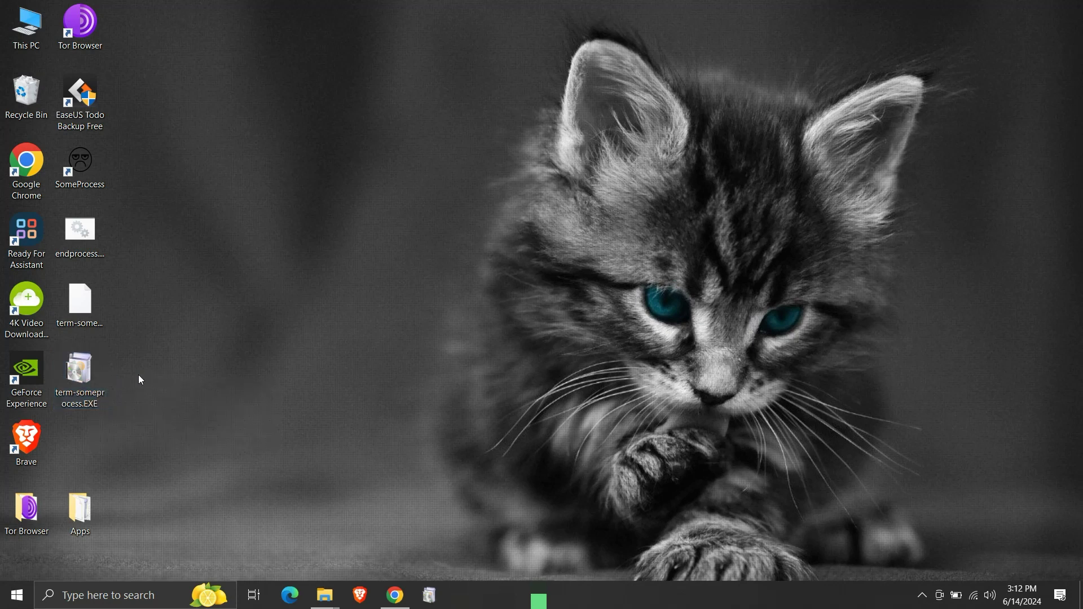
right_click(95, 374)
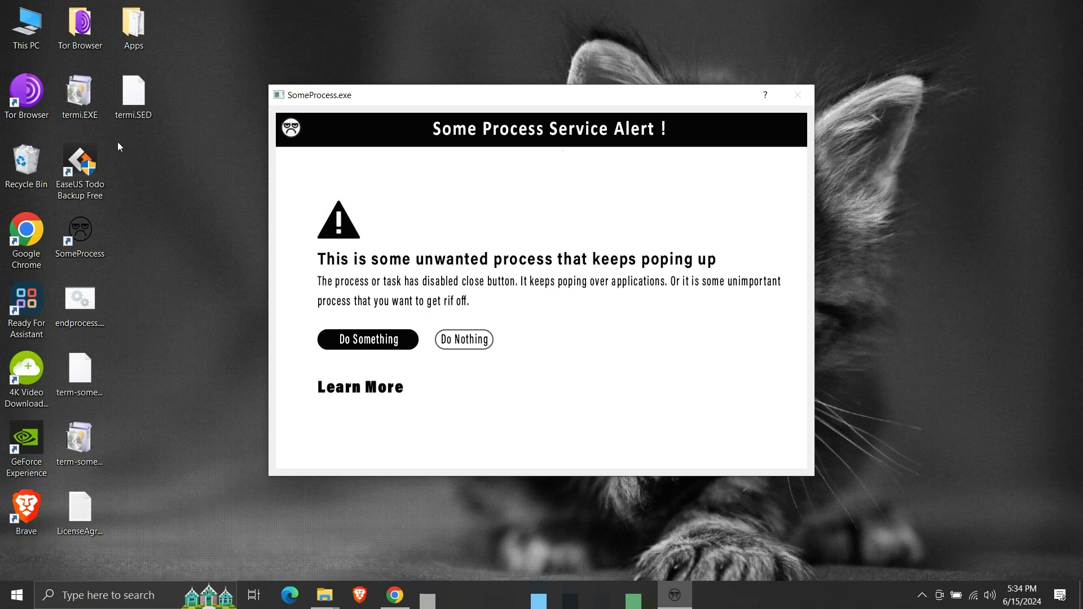
Step: Run termi.EXE while the SomeProcess alert is open and agree to install and run the application
double_click(93, 117)
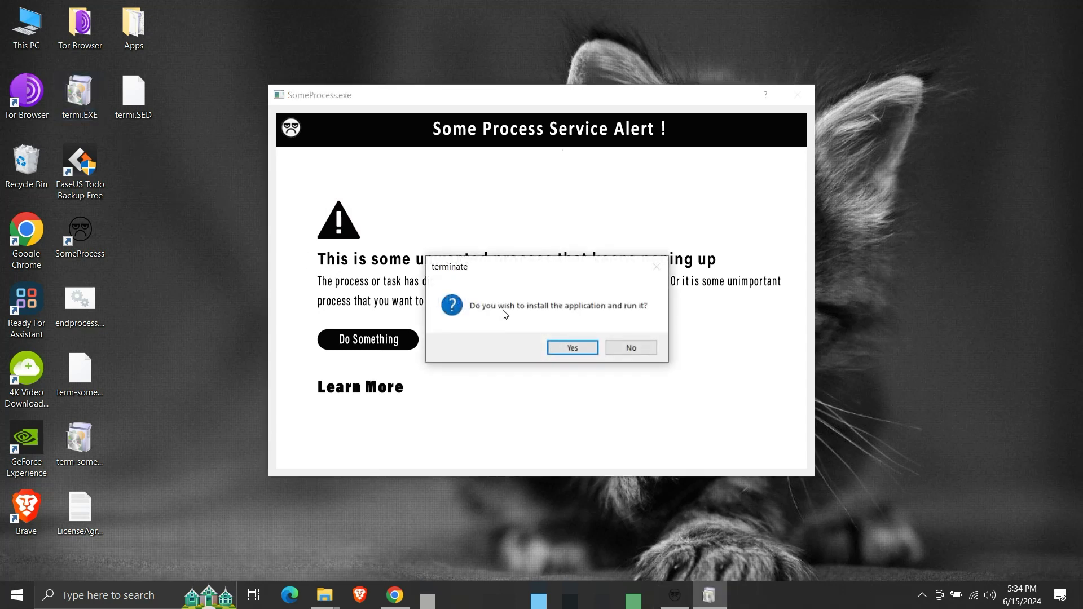
click(572, 349)
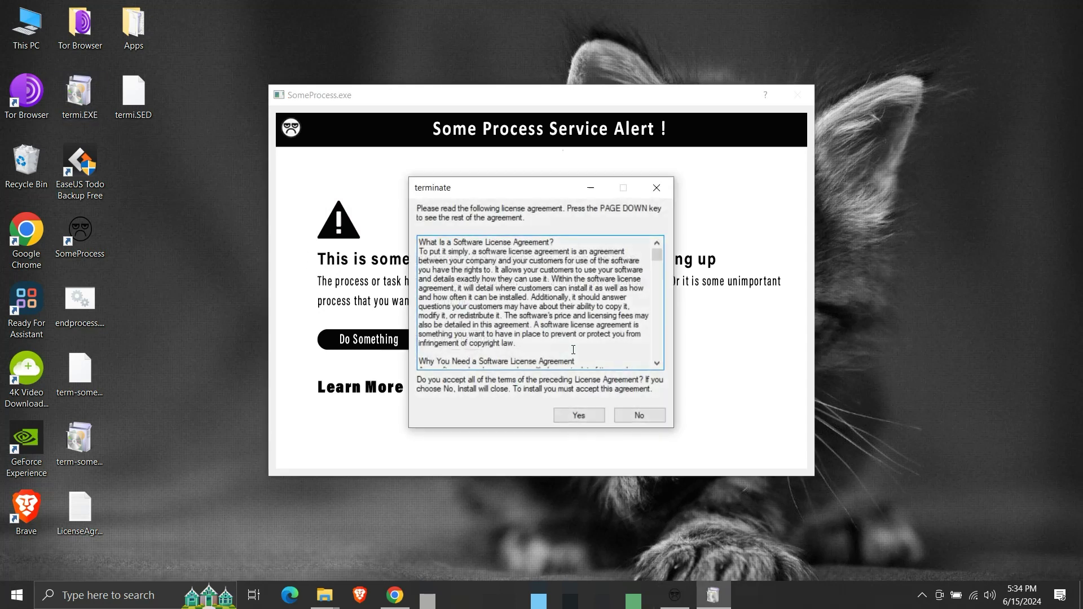